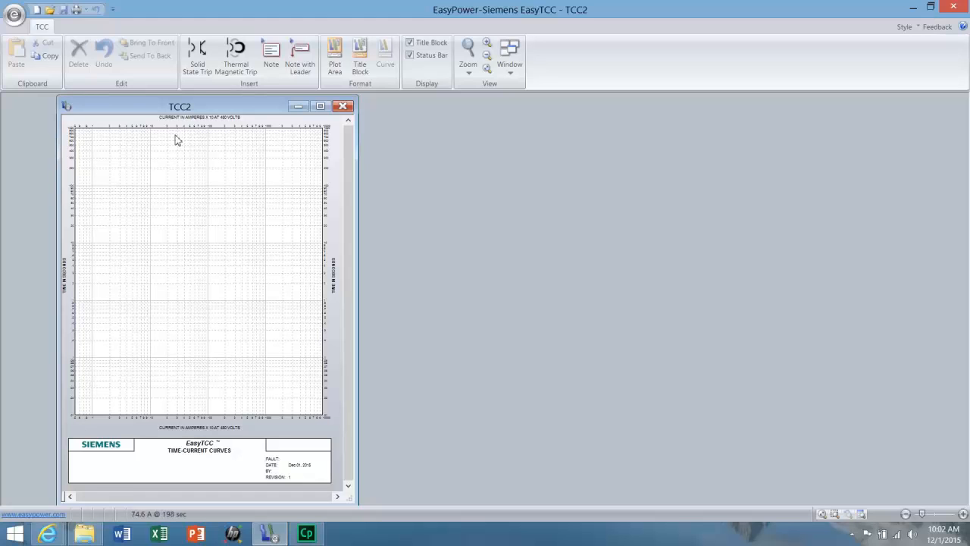
Step: Insert a thermal magnetic trip, search the breaker styles for FD, and choose the Siemens FD6A style
click(233, 59)
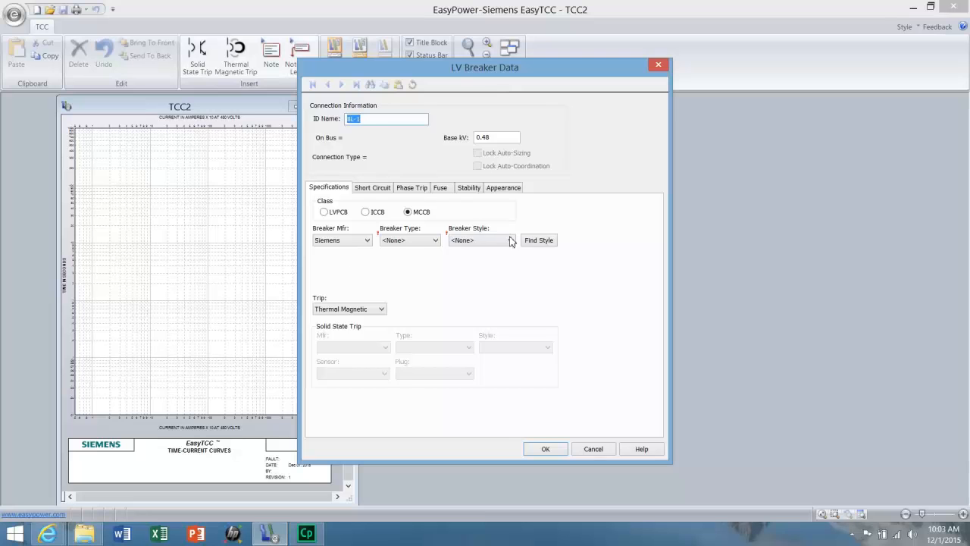
click(541, 240)
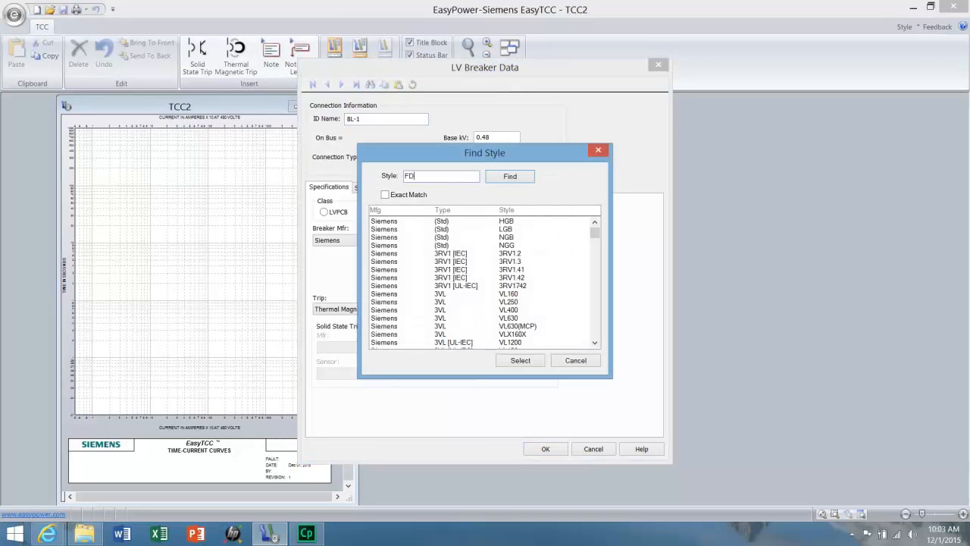
key(Return)
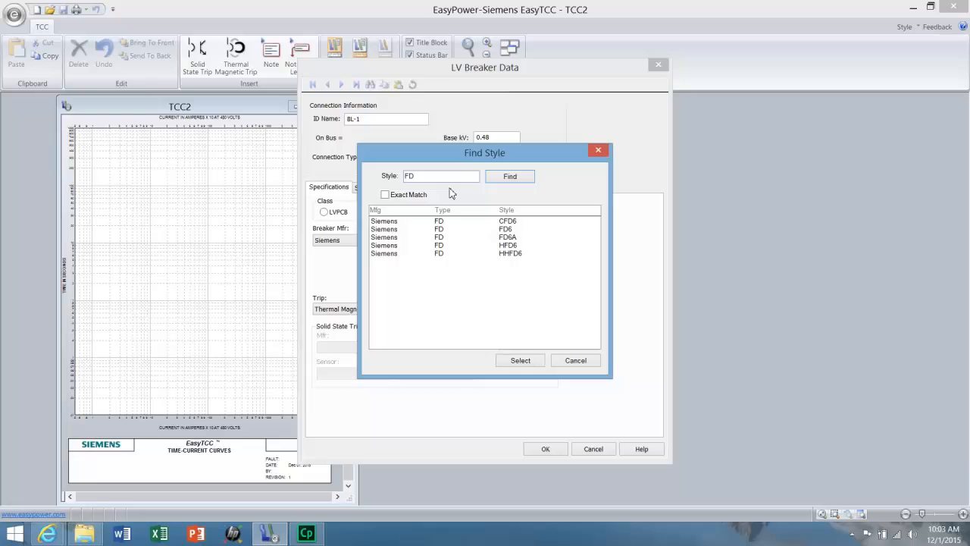
click(441, 241)
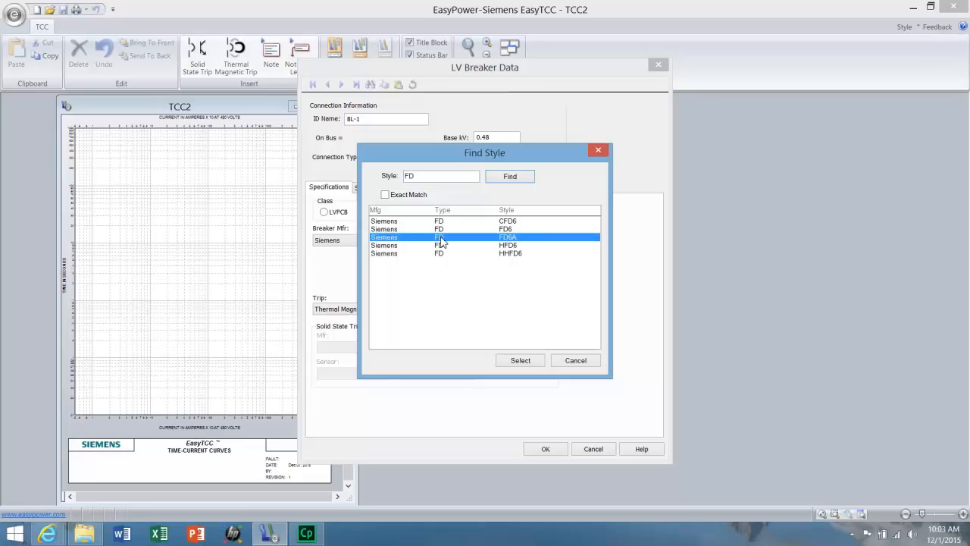
click(519, 362)
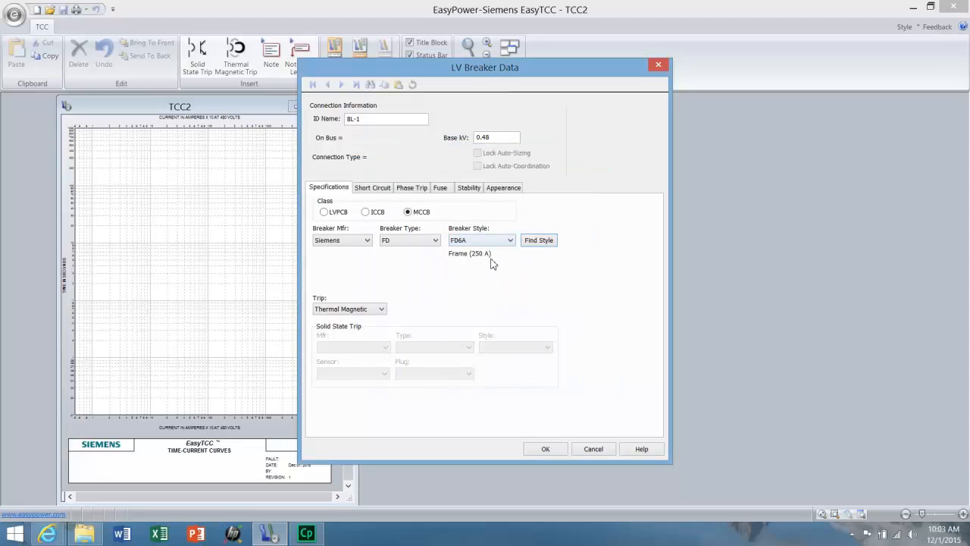
Step: Set the FD6A breaker's phase trip to frame 250A(250AT) with High instantaneous and plot its curve
click(413, 189)
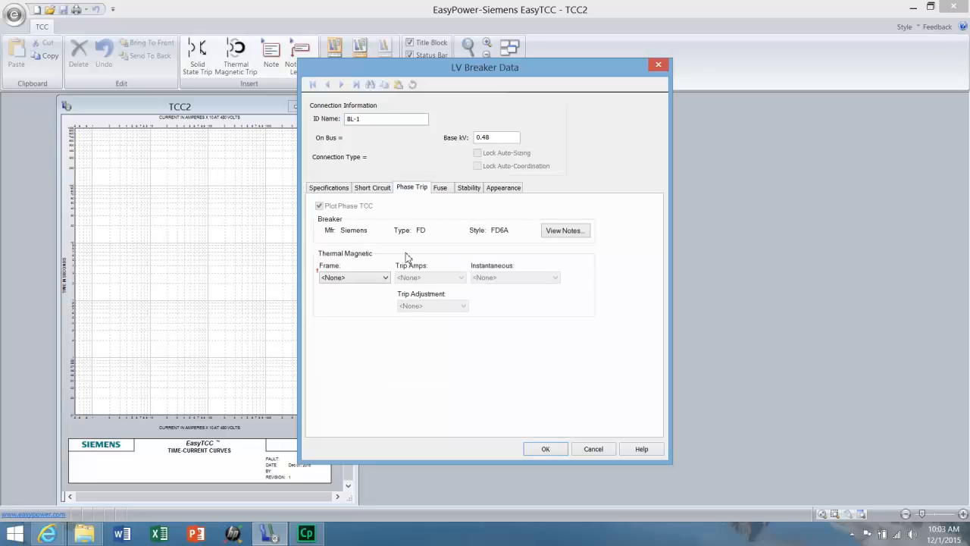
click(385, 278)
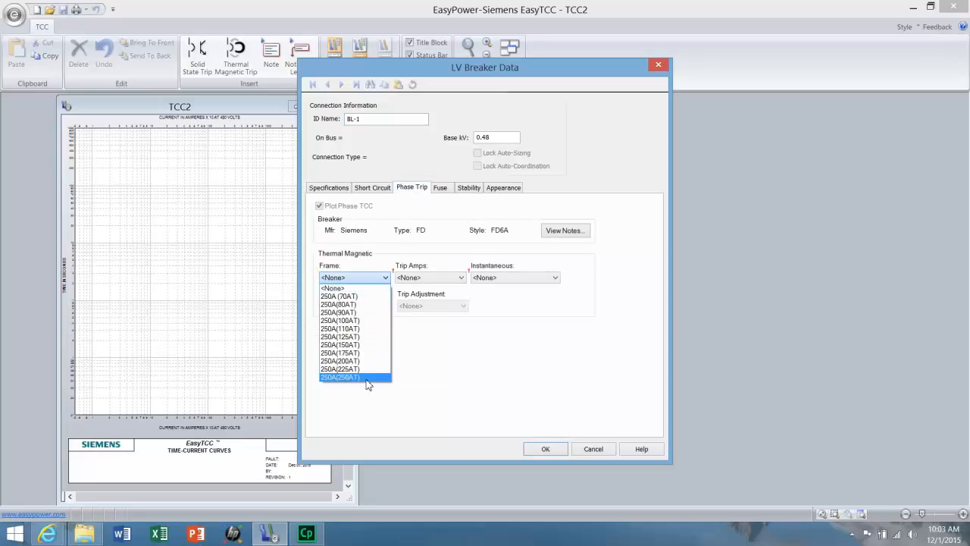
click(367, 379)
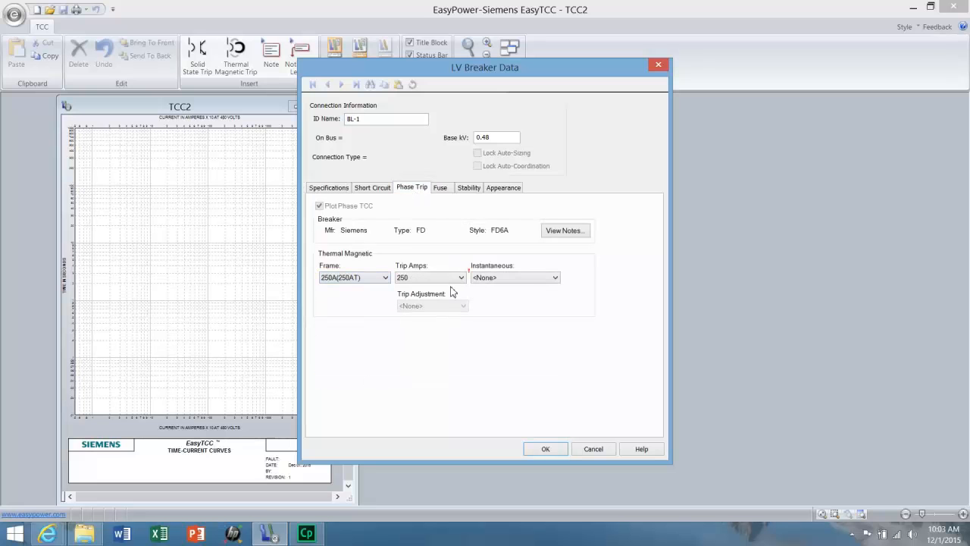
click(557, 281)
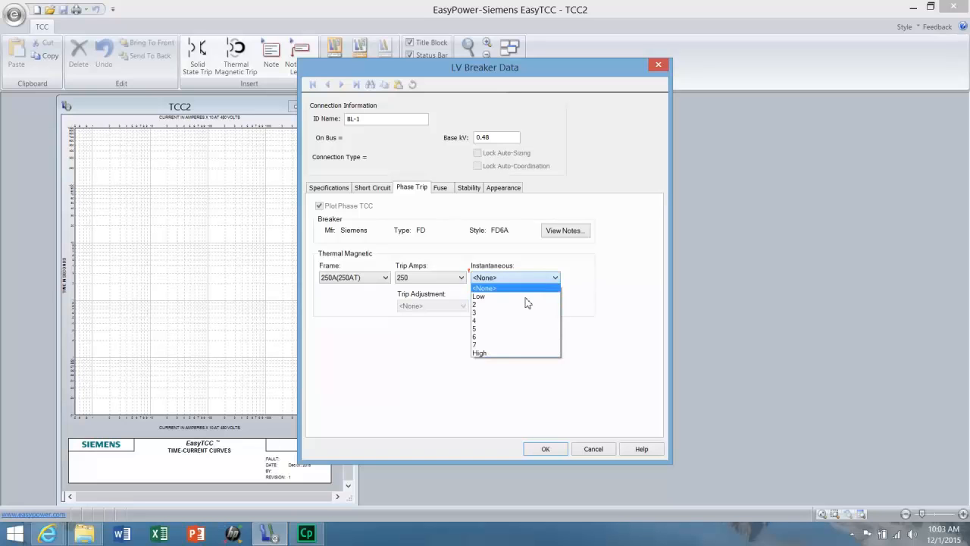
click(503, 354)
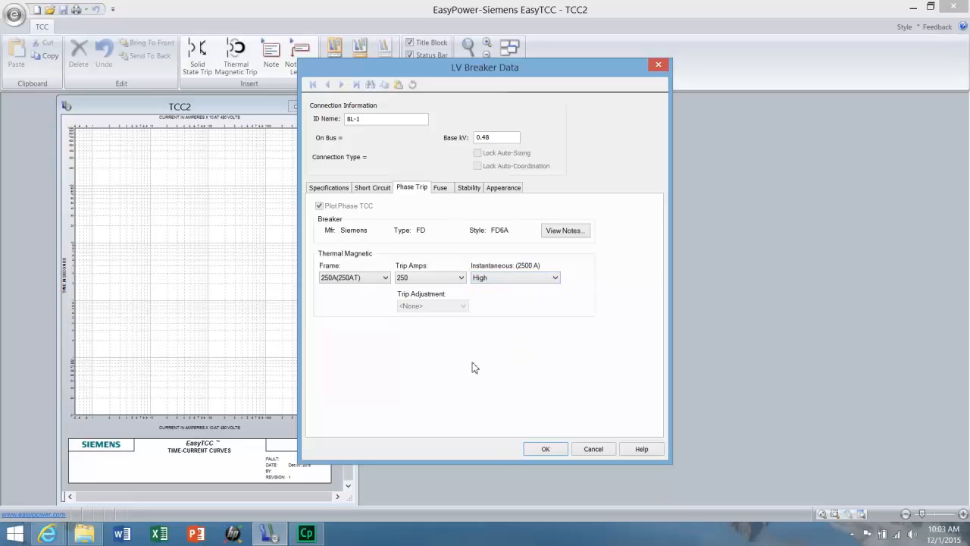
click(542, 449)
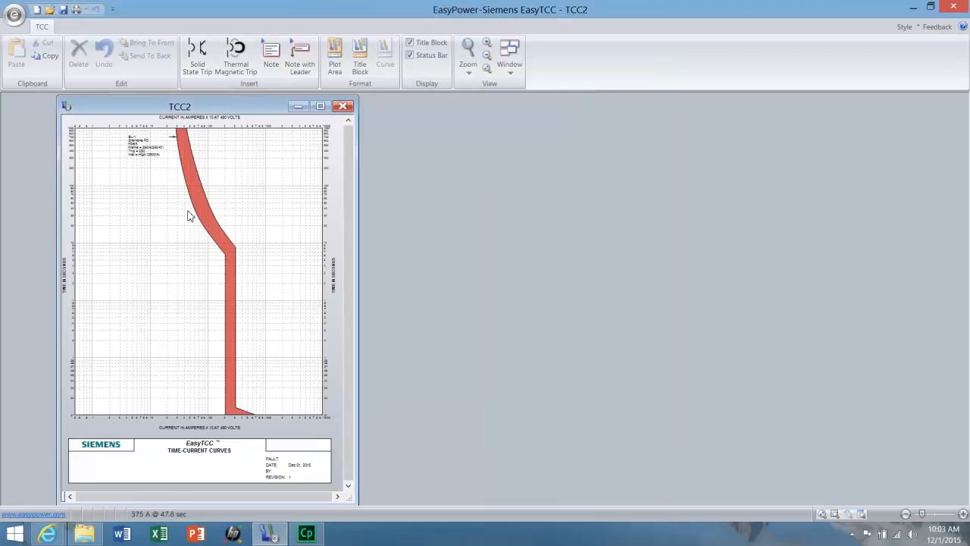
Step: Set the base kV of the plotted FD6A breaker to 0.208
drag(230, 311, 254, 313)
mouse_move(230, 336)
double_click(208, 218)
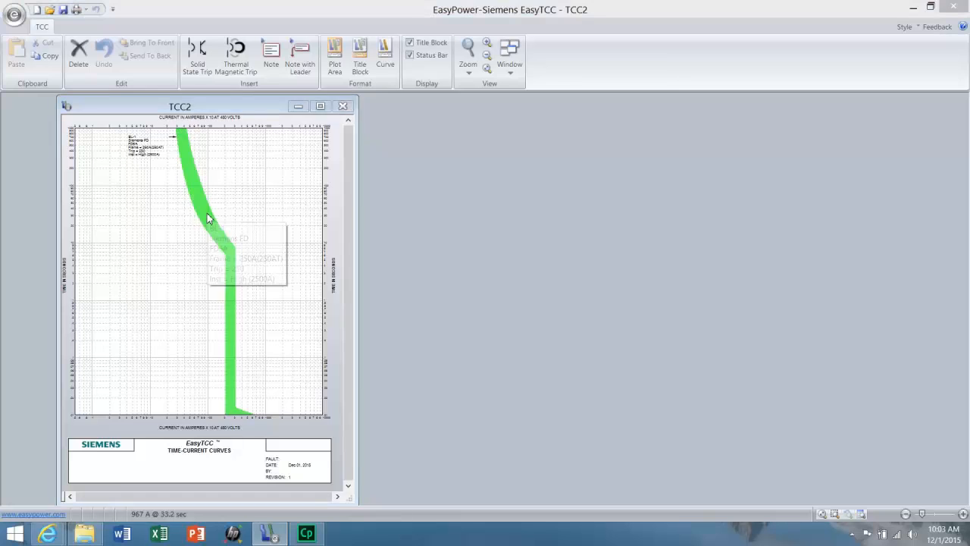
click(494, 138)
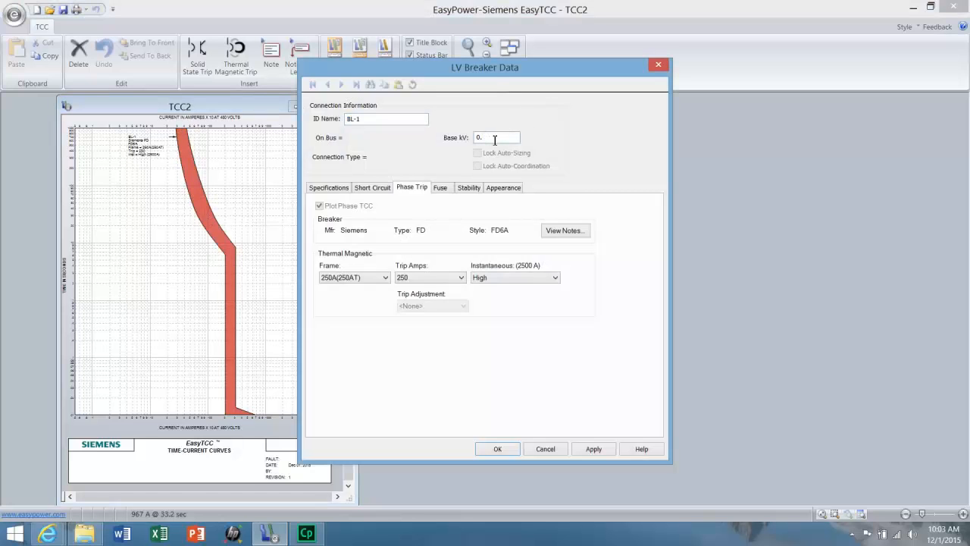
key(Return)
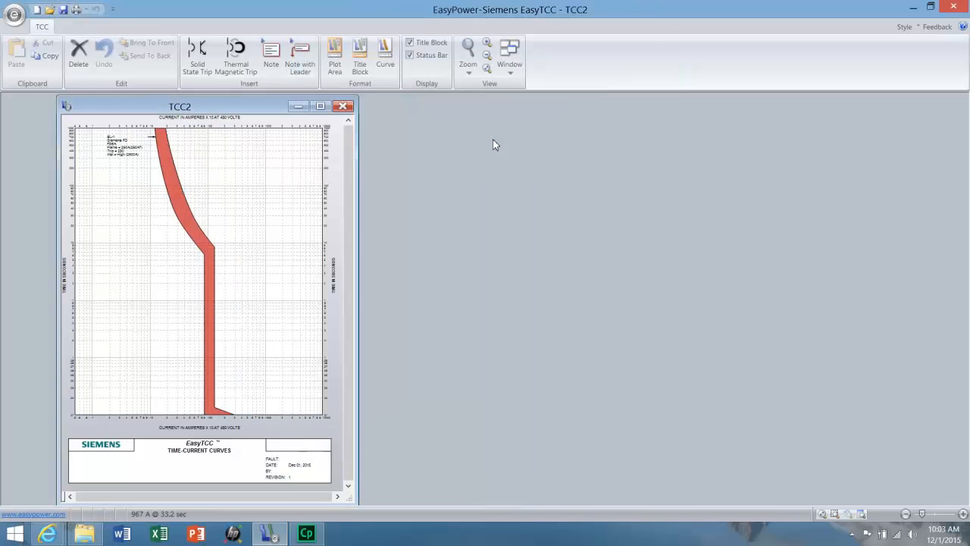
Step: Rename the FD6A breaker as MAIN PANEL 1
double_click(174, 198)
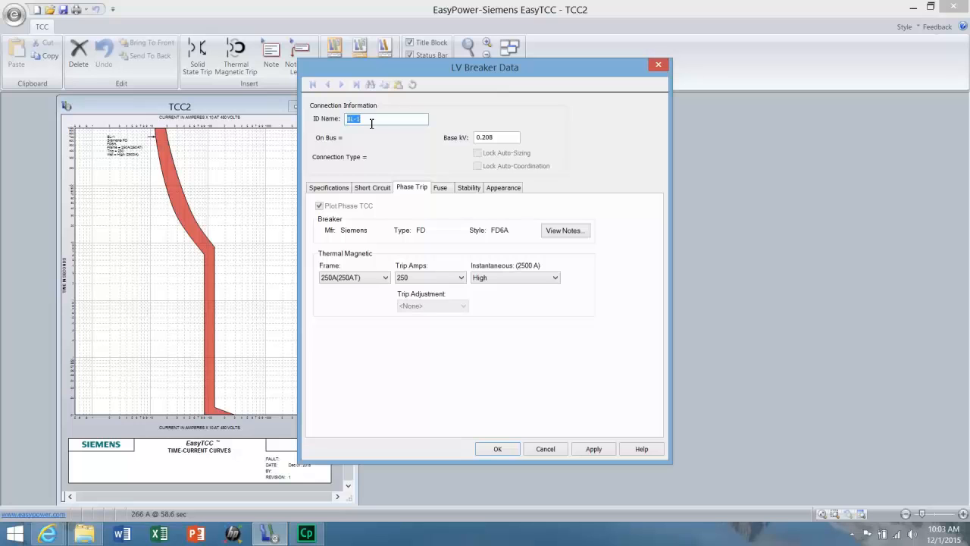
text(MAIN PANEL)
key(Return)
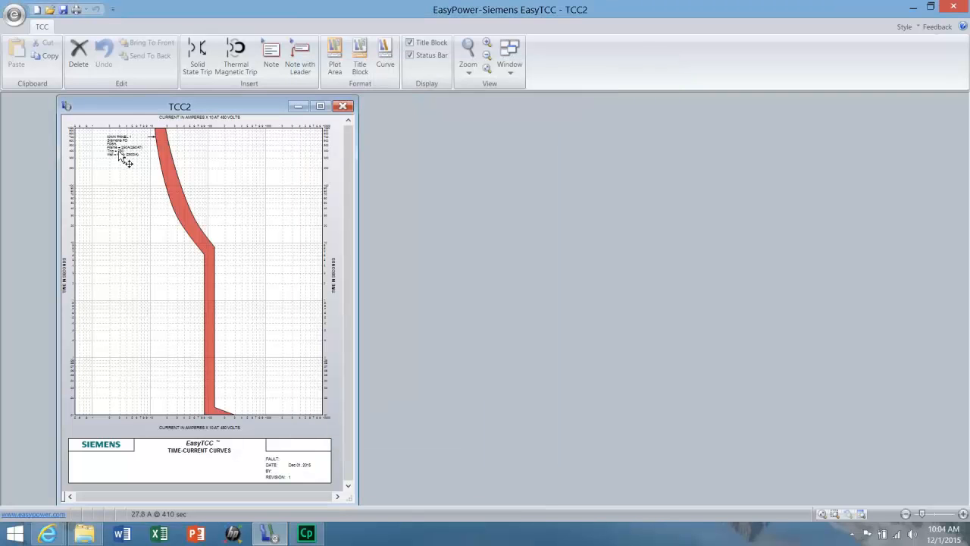
Step: Insert a second thermal magnetic trip, search the breaker styles for BL, and choose the Siemens BL (2,3P) style
click(235, 66)
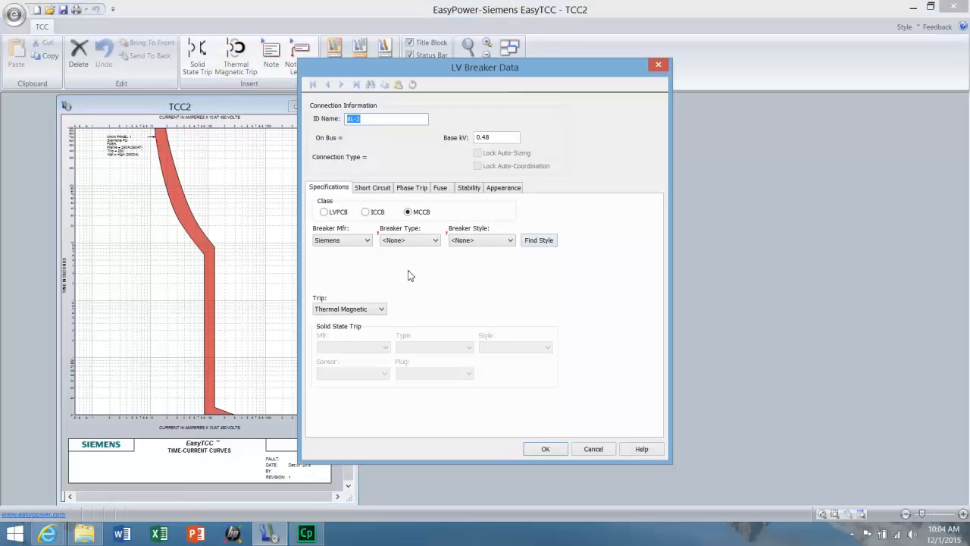
click(535, 241)
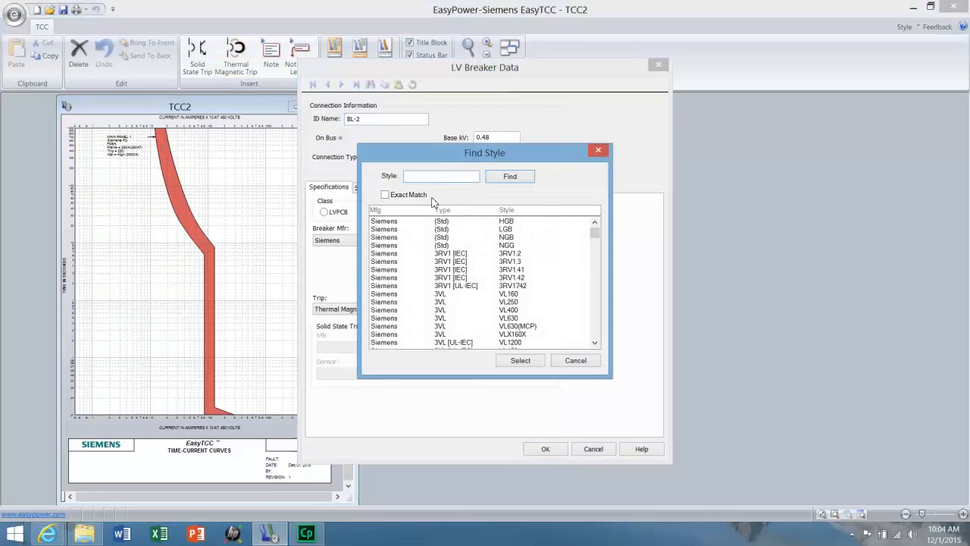
text(BL)
key(Return)
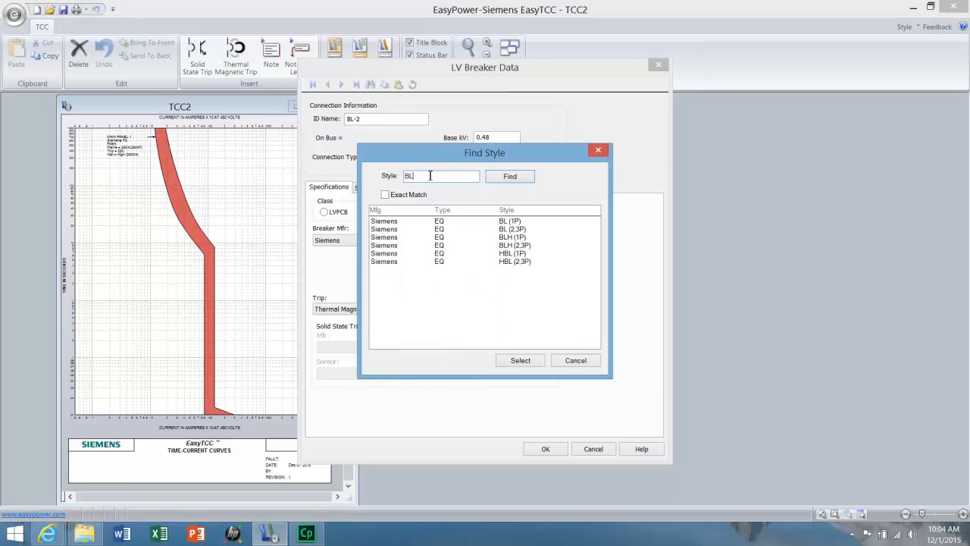
click(444, 230)
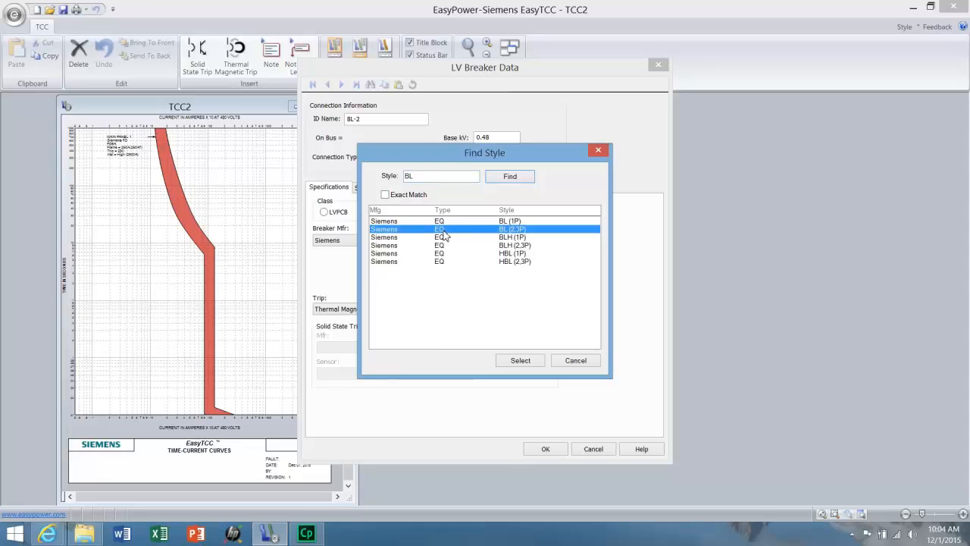
click(519, 360)
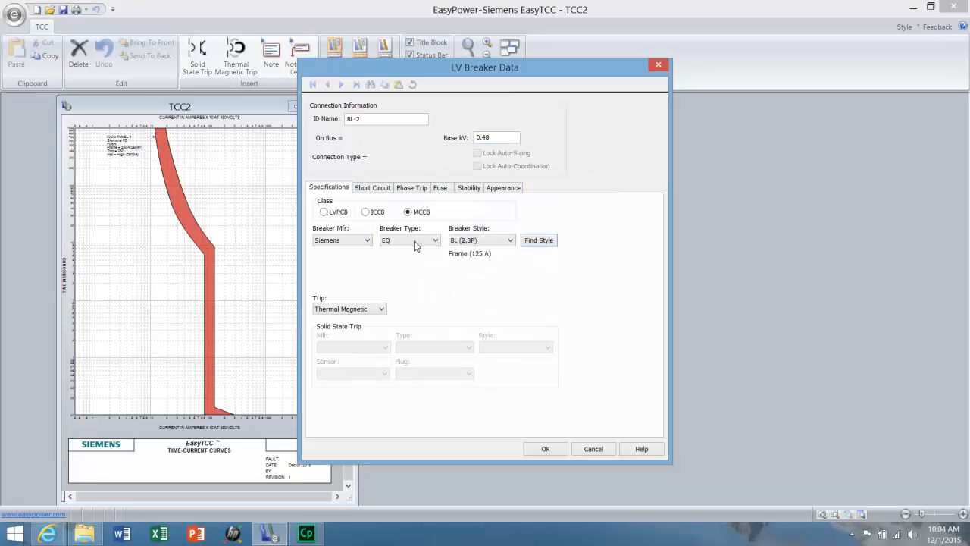
Step: Set the BL breaker's phase trip to frame 125A (20AT) with Fixed instantaneous and plot its curve
click(417, 189)
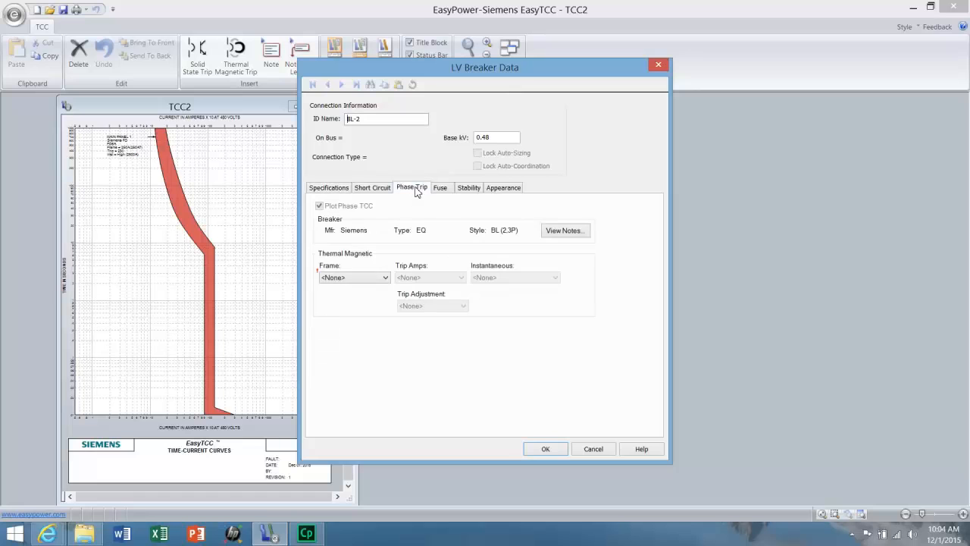
click(386, 280)
click(386, 301)
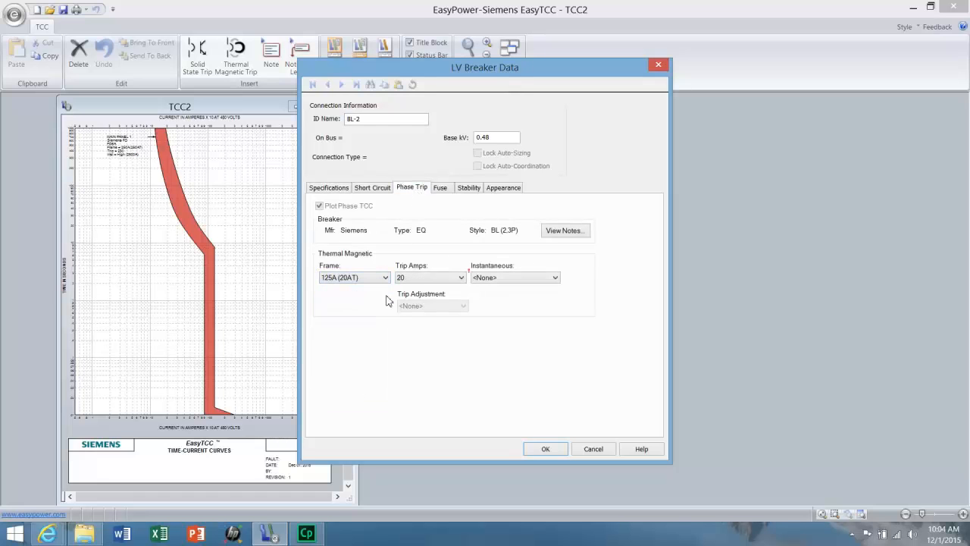
click(554, 278)
click(528, 296)
click(545, 450)
Step: Move the MAIN PANEL 1 label to the right of its curve and the BL breaker's label lower beside its own curve
drag(132, 163, 229, 163)
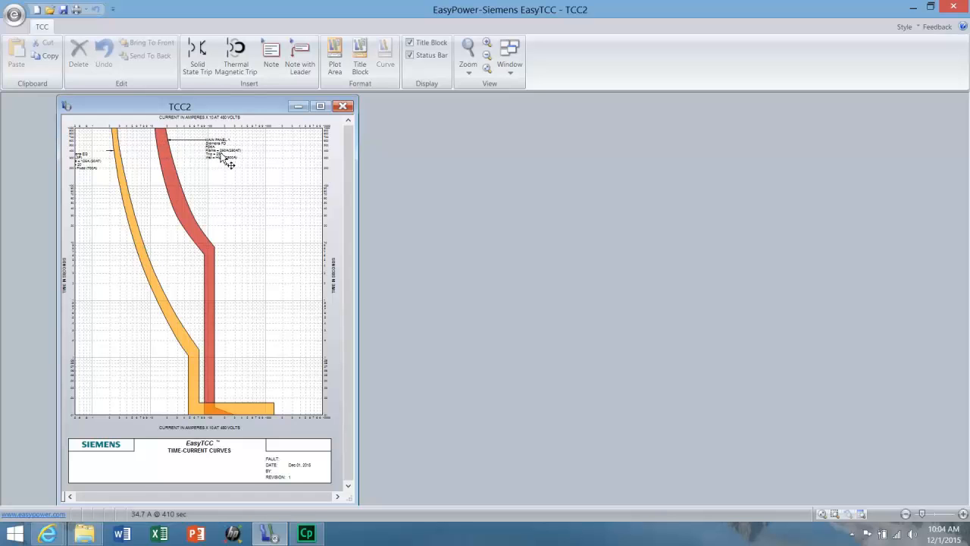
drag(91, 169, 114, 255)
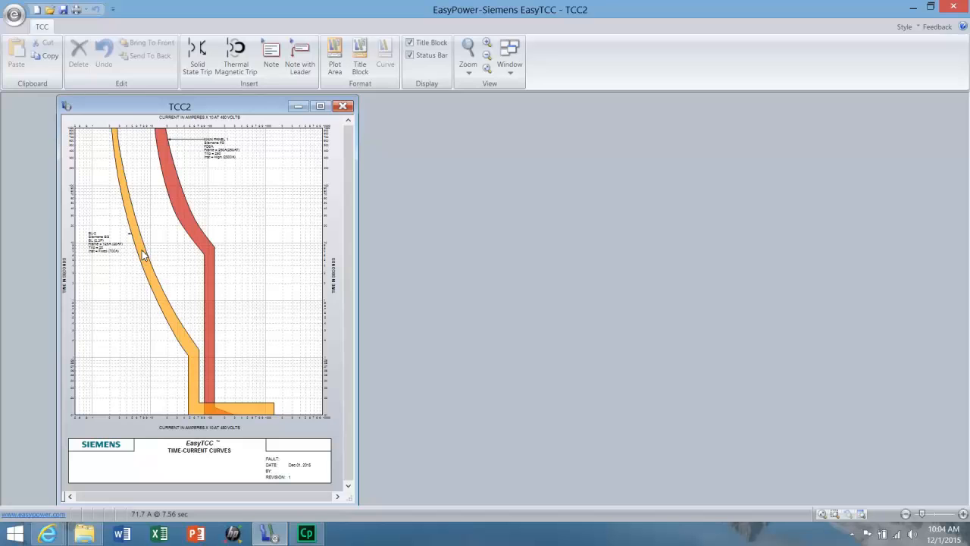
Step: Set the base kV of the BL breaker to 0.208
double_click(142, 256)
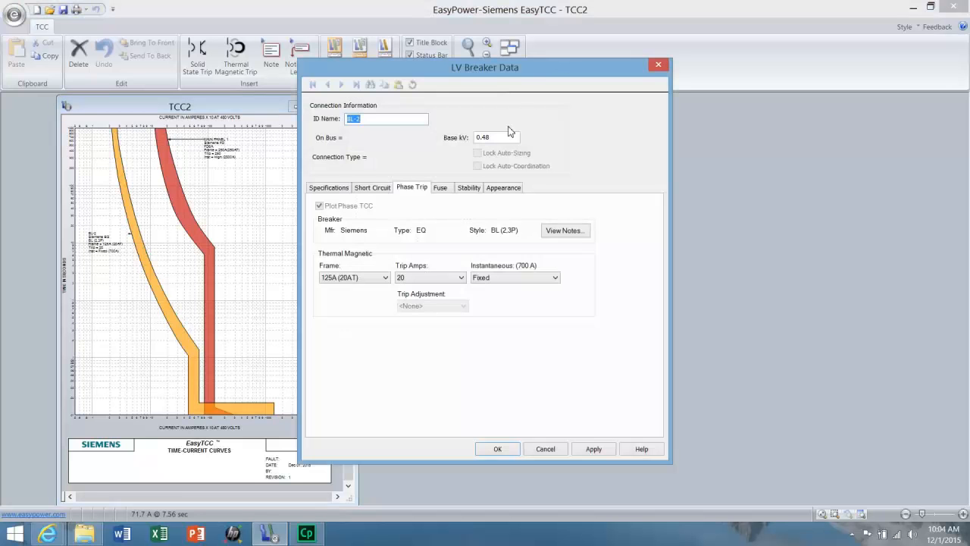
click(499, 137)
key(BackSpace)
key(BackSpace)
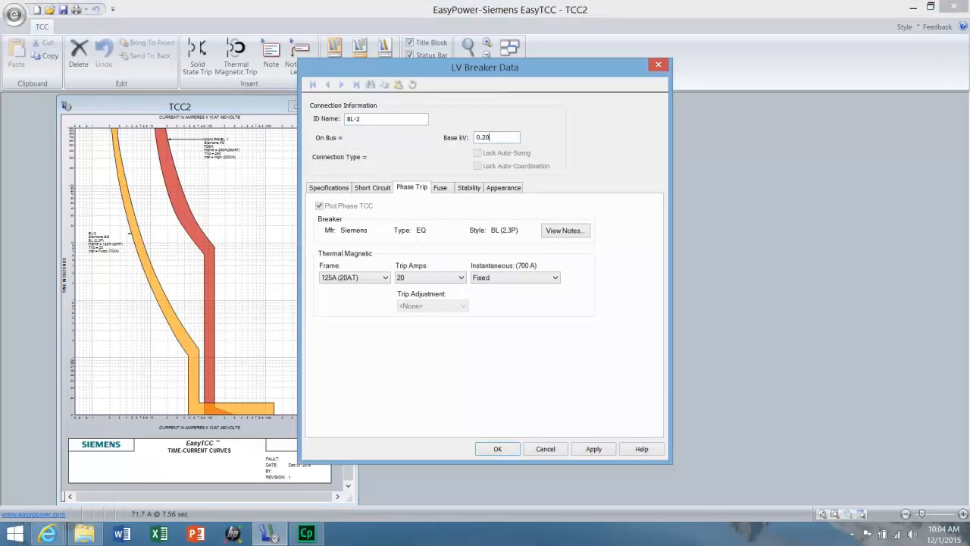
Step: Rename the BL breaker as BRANCH PANEL 1 and move its label into the upper gap between the two curves
double_click(369, 118)
text(B)
key(Return)
drag(81, 242, 134, 159)
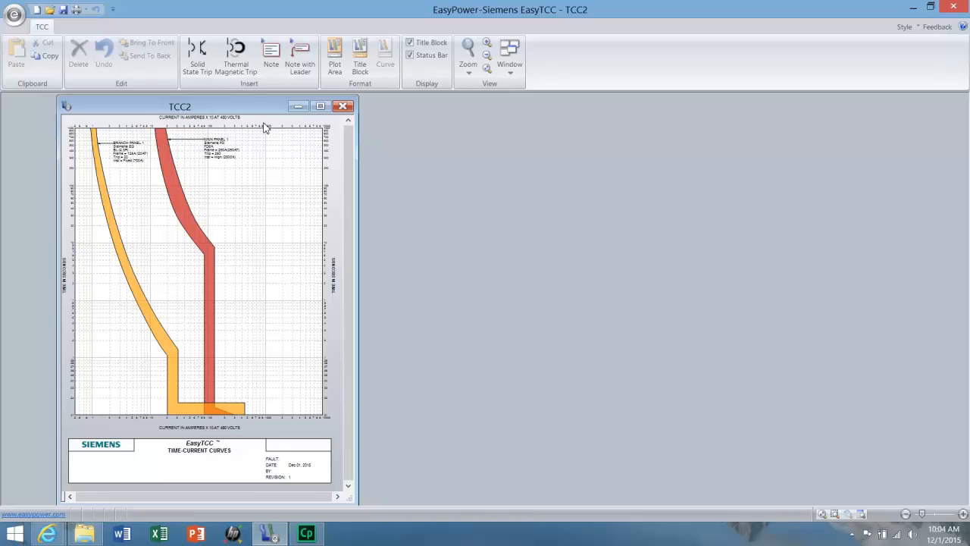
Step: Set the plot area's reference kV to 0.208 in the scale settings
right_click(336, 182)
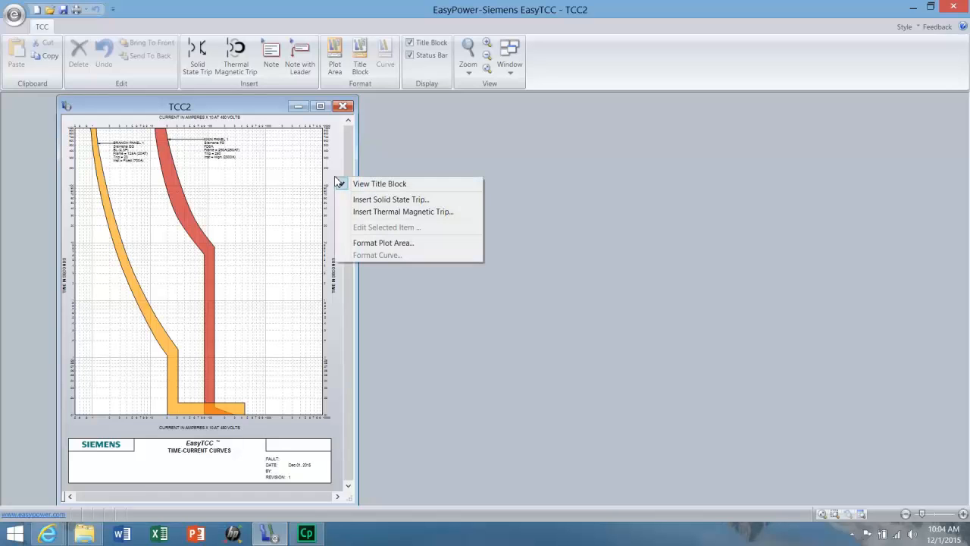
click(354, 244)
click(453, 209)
key(BackSpace)
key(BackSpace)
text(208)
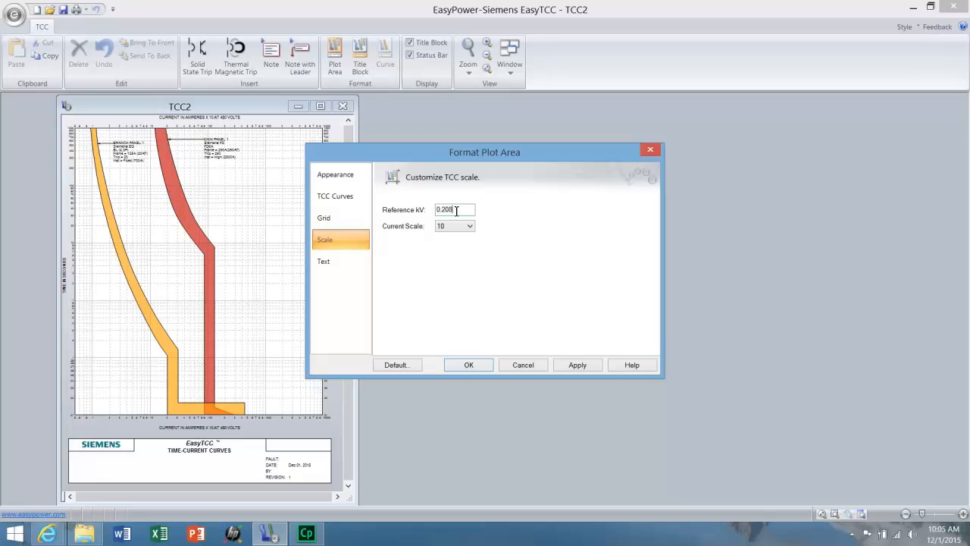
click(467, 366)
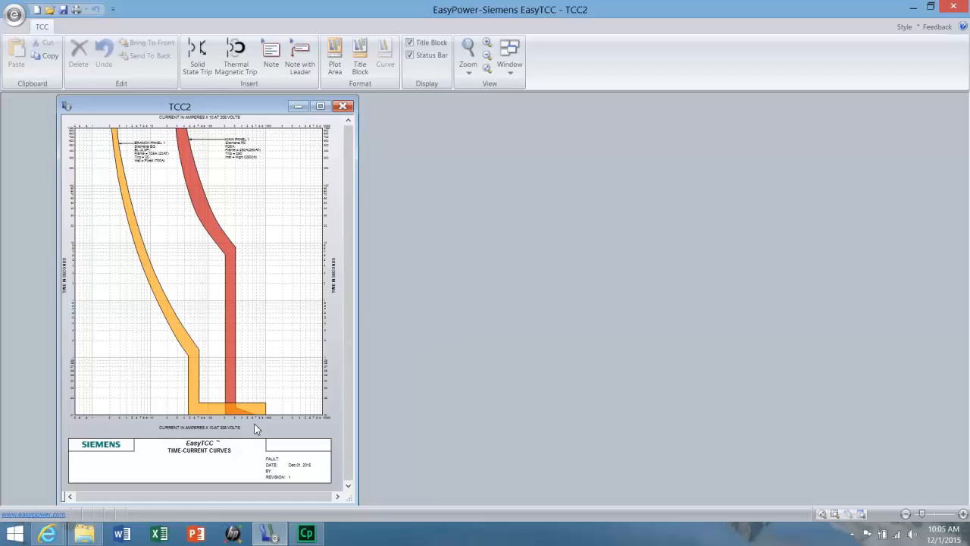